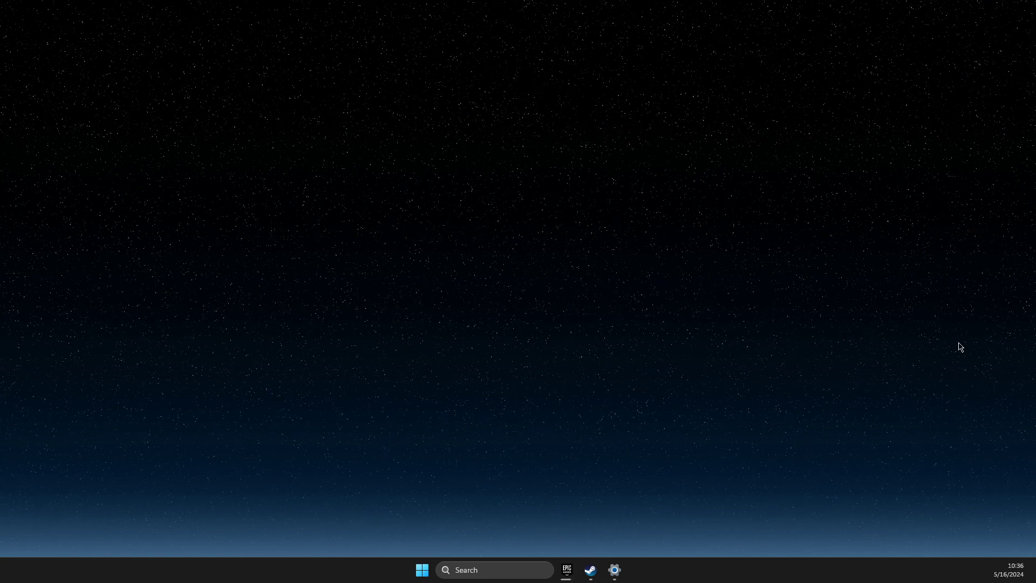
- Launch Settings from search and view the Windows Update page with its pending restart
click(486, 569)
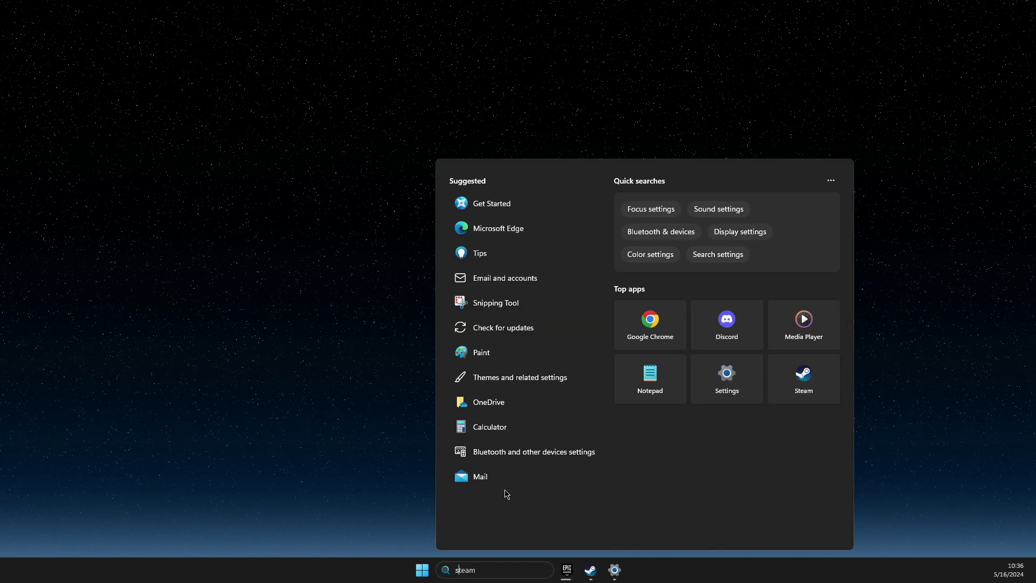
text(ettings)
key(Return)
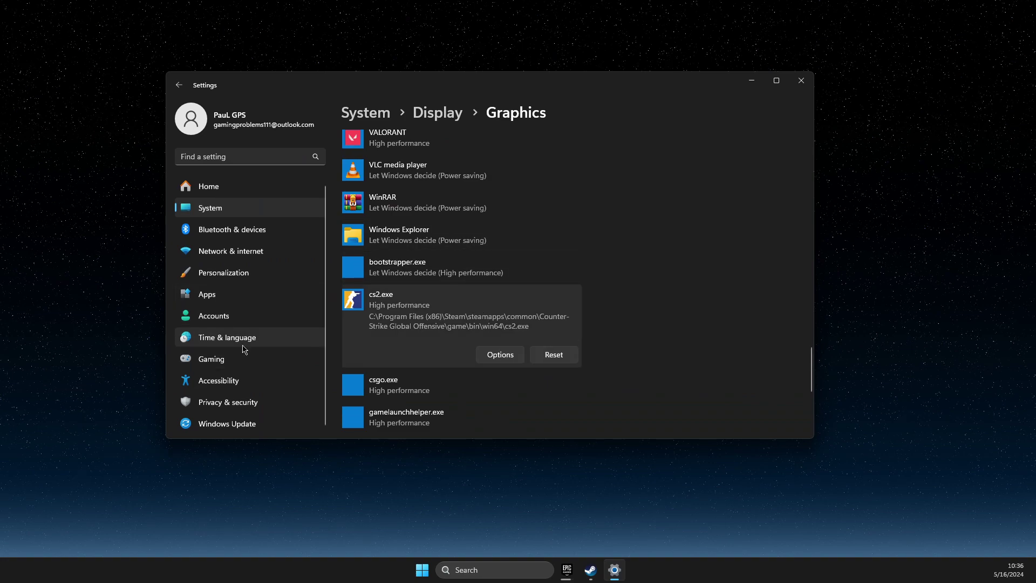
click(227, 423)
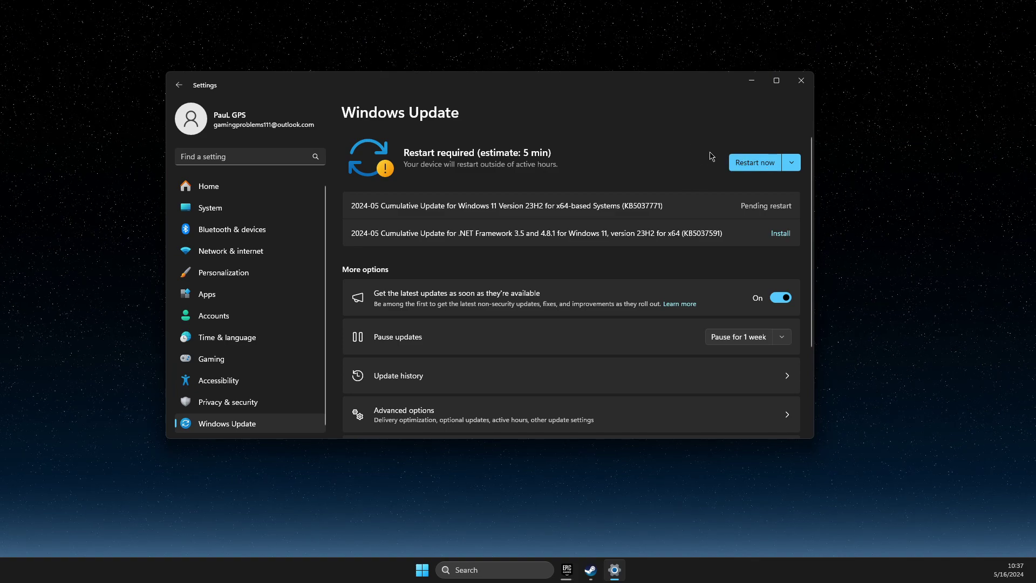
- Close Settings, reopen it via a 'ge' search, and close it again
click(801, 80)
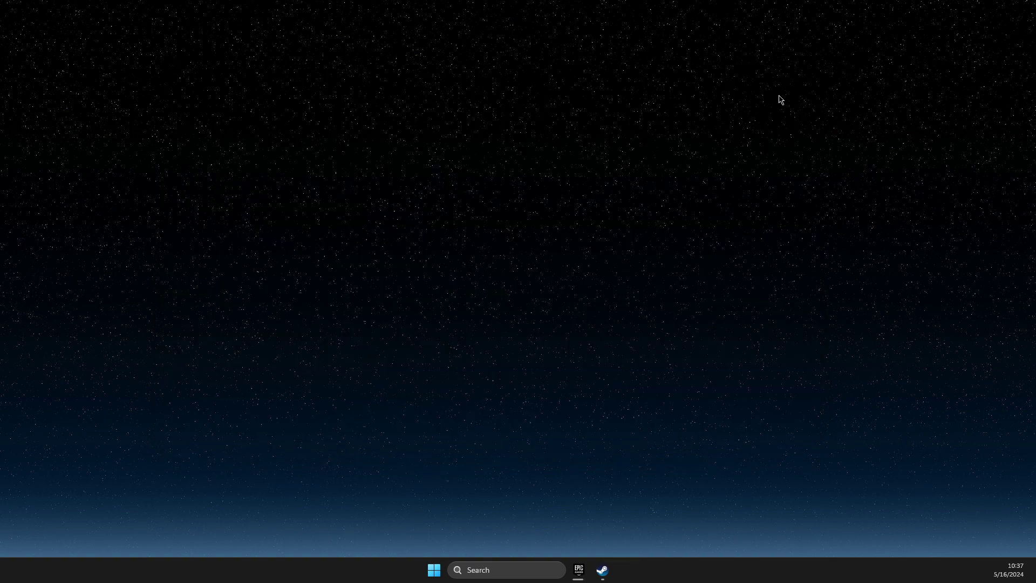
click(514, 570)
text(ge)
key(super+i)
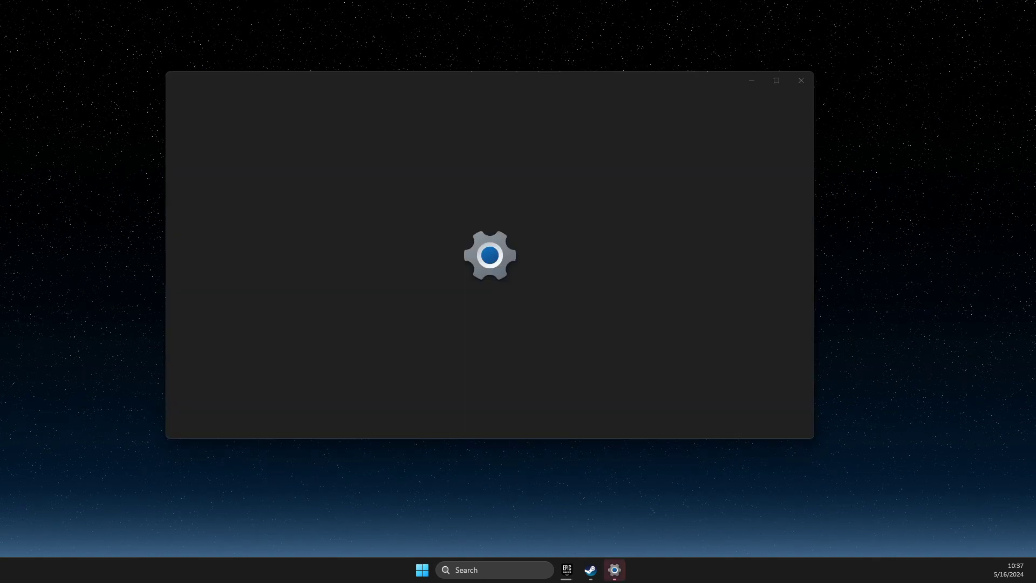
click(800, 80)
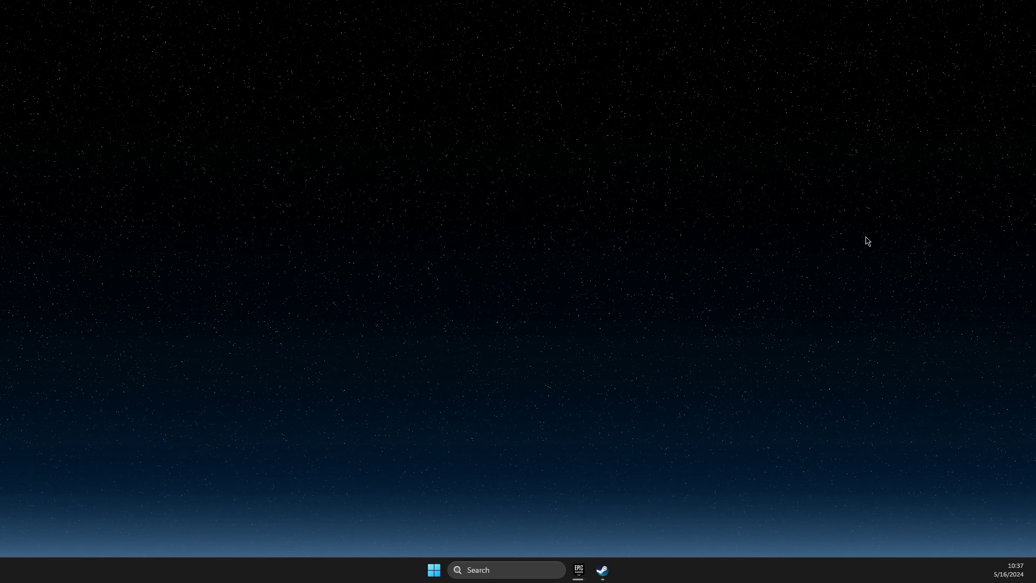
- Launch Device Manager, recentre its window, and expand Display adapters
click(503, 569)
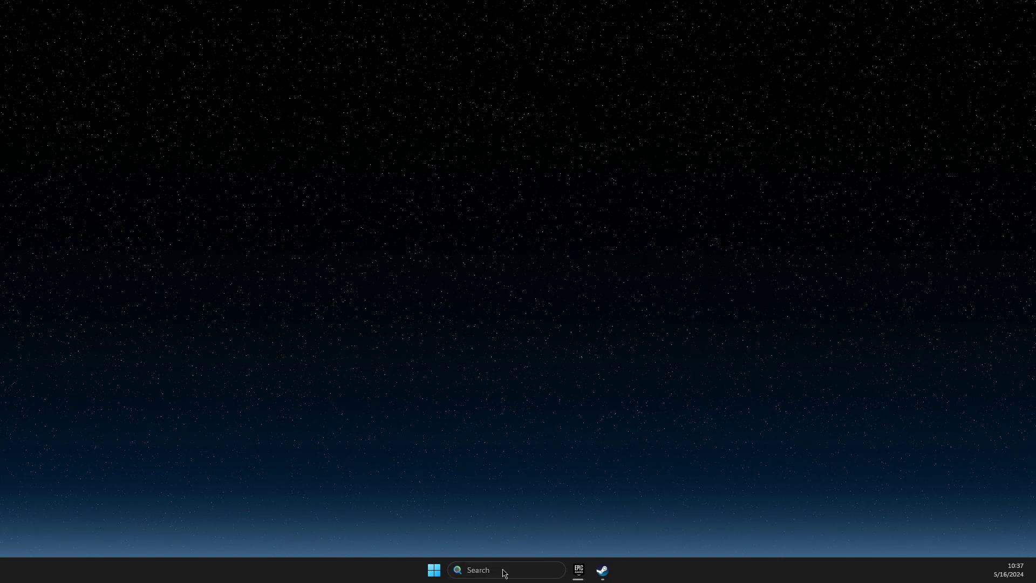
text(device Manager)
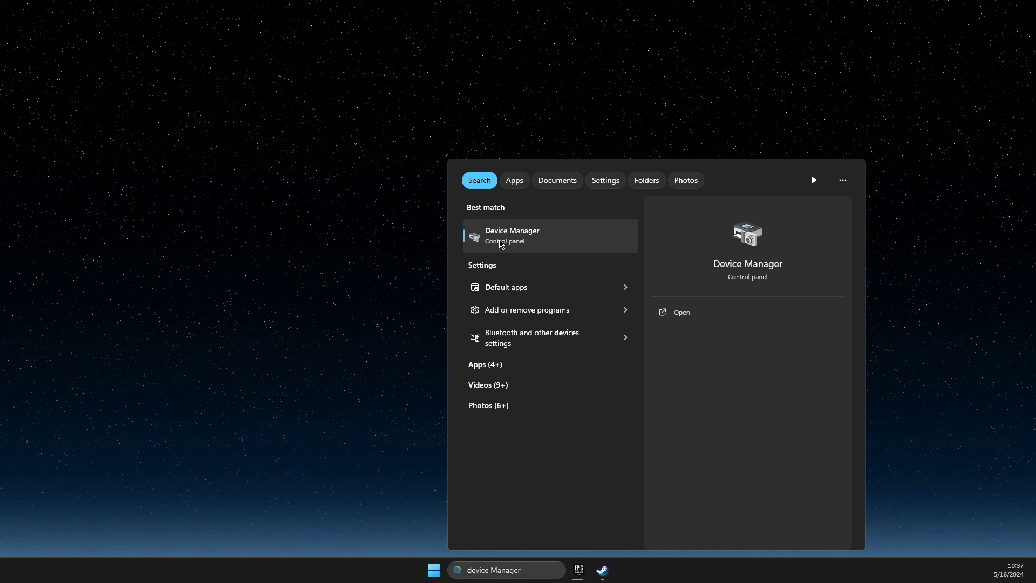
click(503, 238)
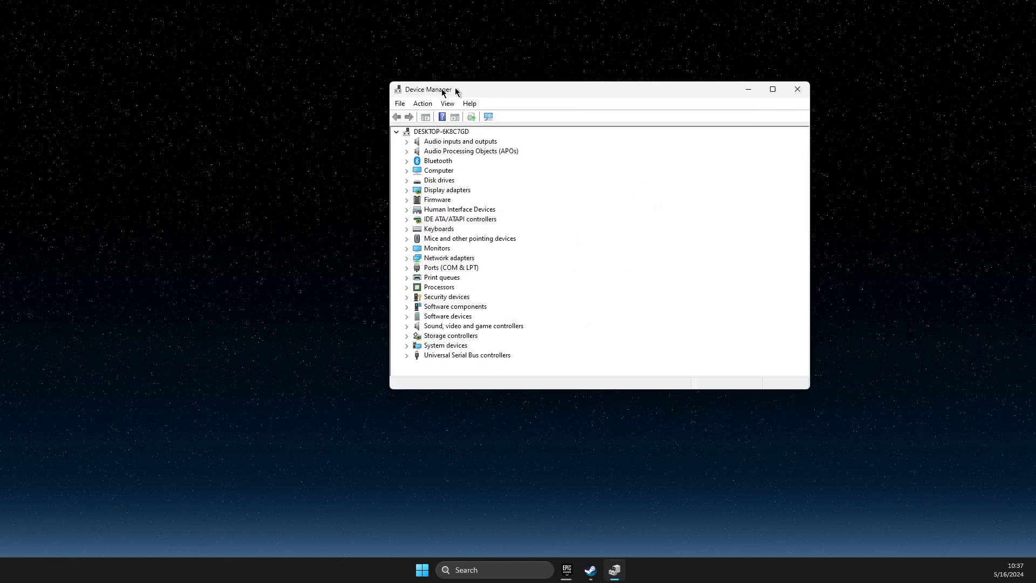
drag(428, 92, 368, 104)
double_click(354, 207)
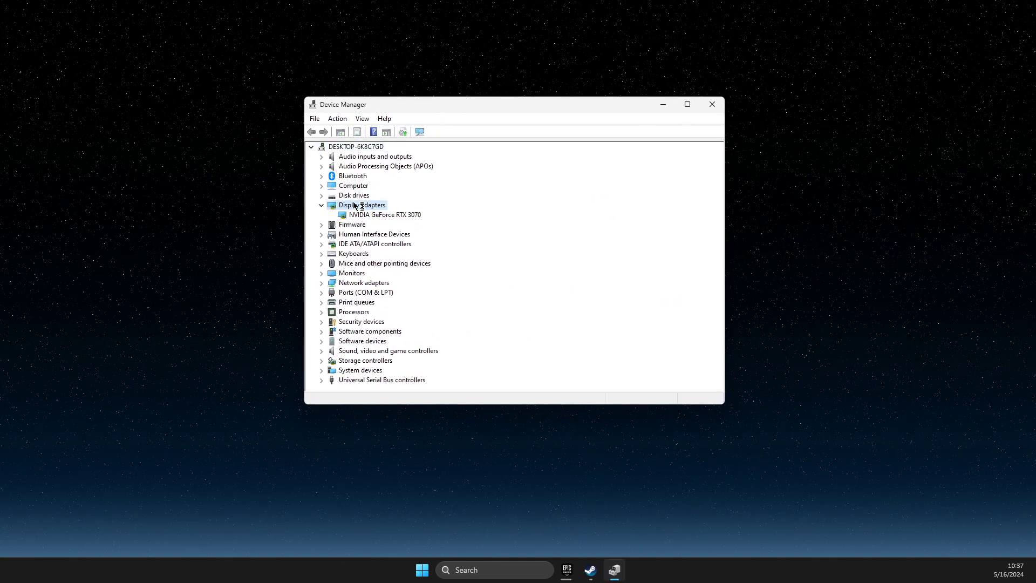
- Search automatically for a newer NVIDIA GeForce RTX 3070 driver, then close Device Manager
right_click(372, 215)
click(381, 218)
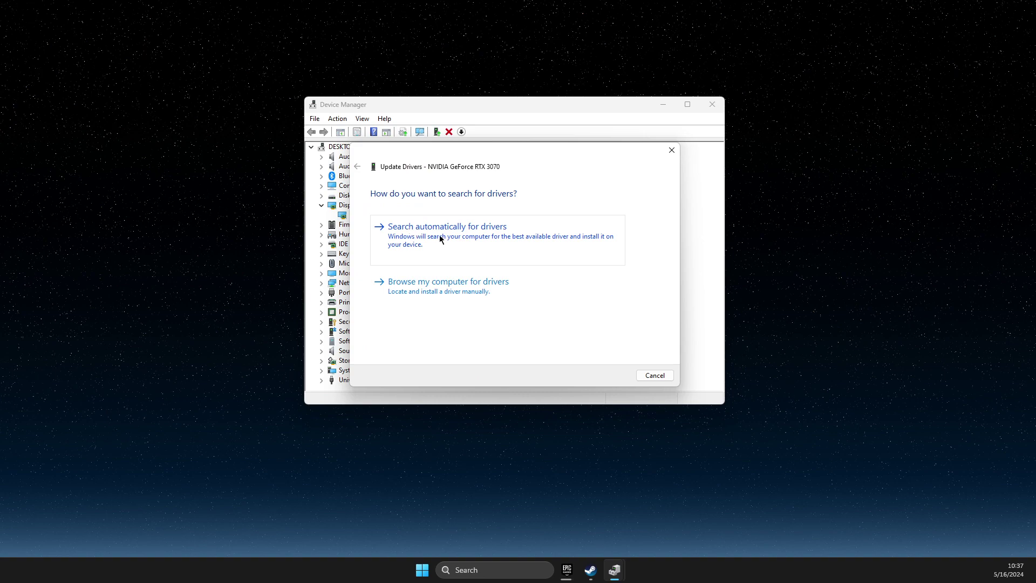
click(448, 232)
click(646, 375)
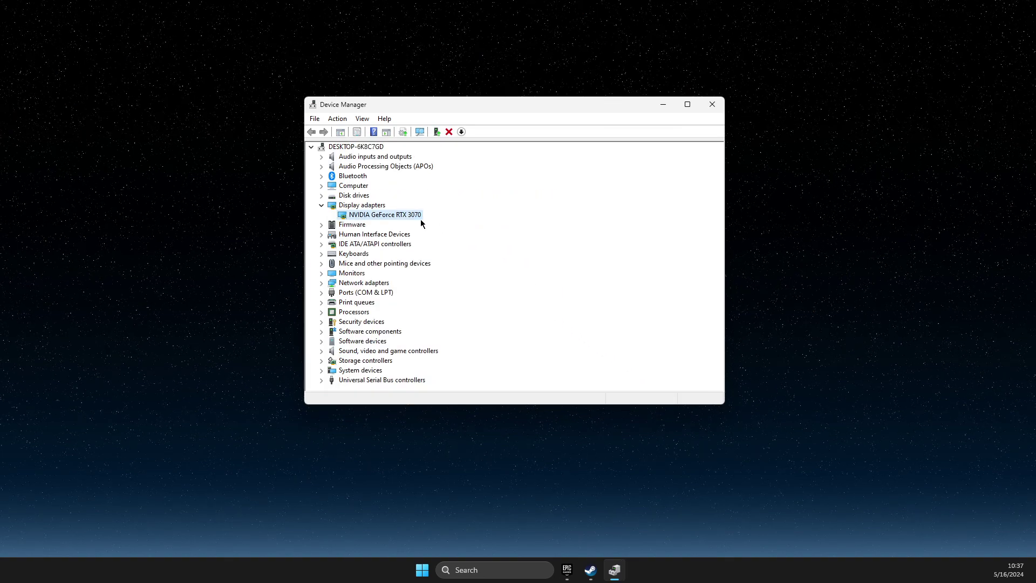
right_click(388, 218)
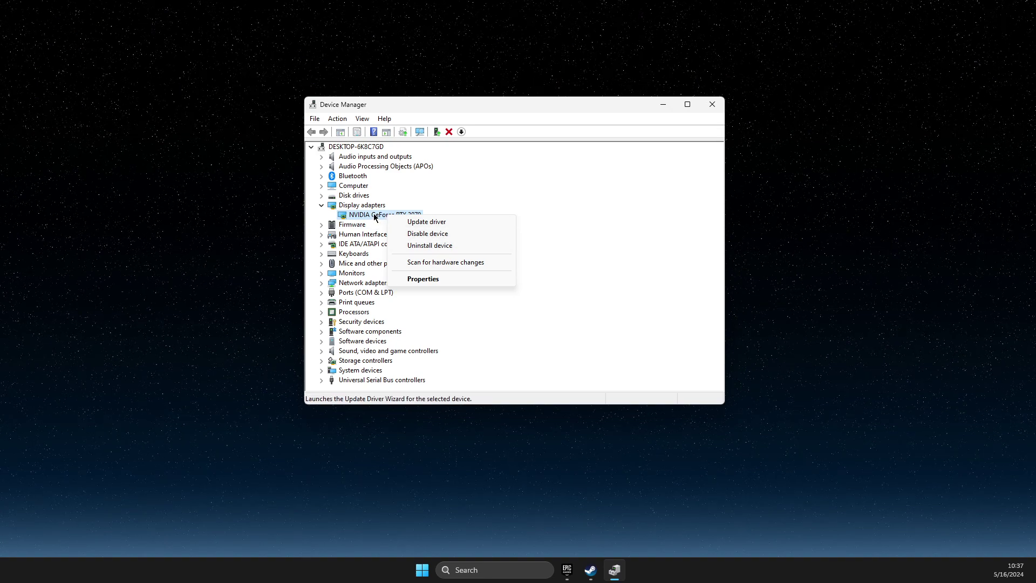
click(712, 105)
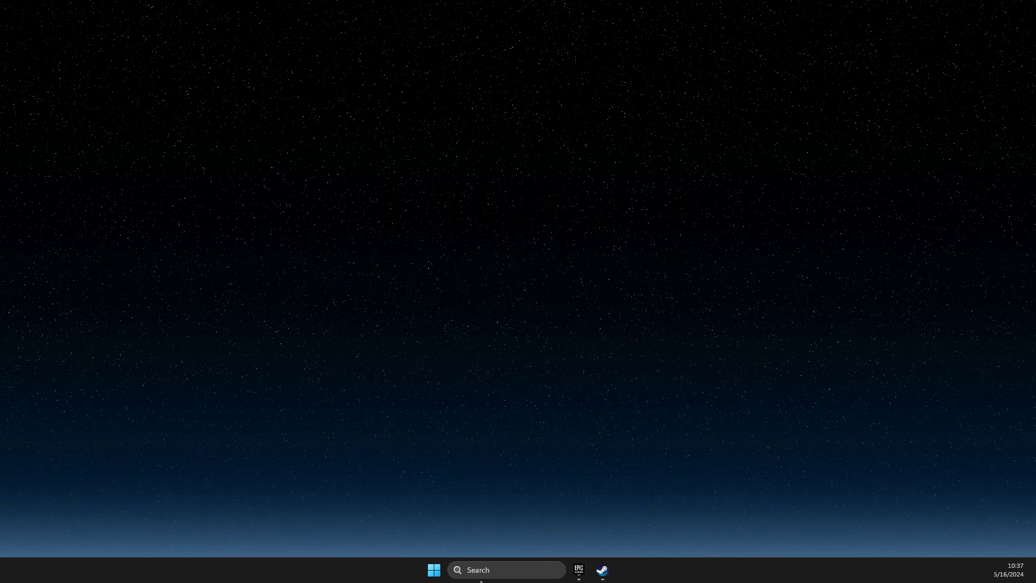
- Launch Services and select the vgc service in the list
click(498, 574)
text(services)
click(496, 237)
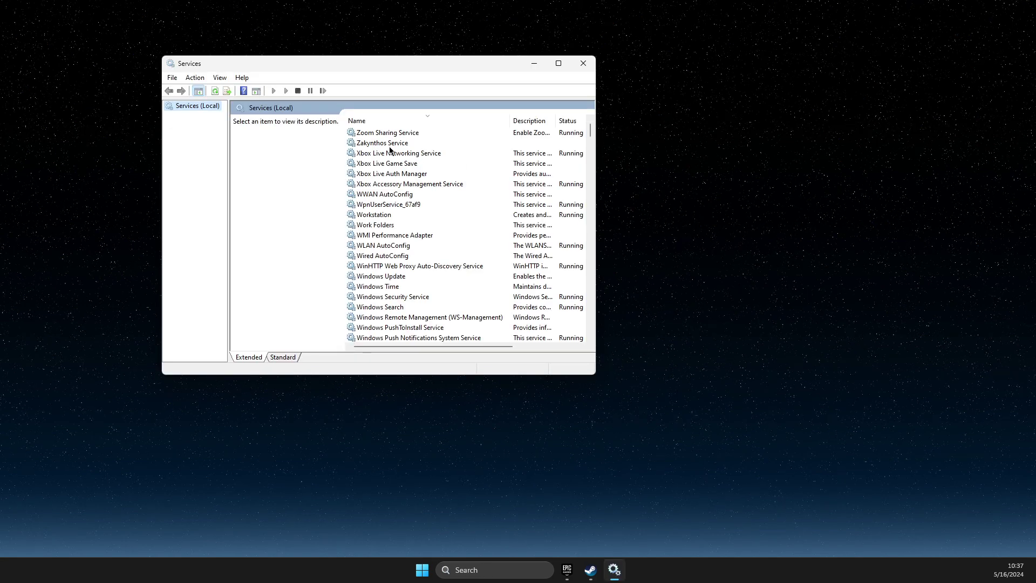
click(389, 144)
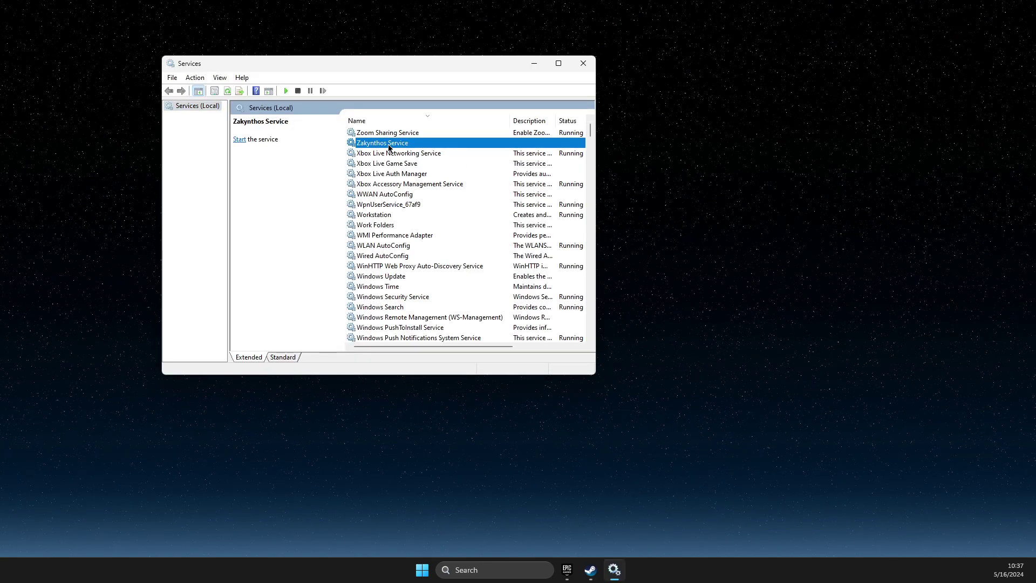
key(v)
key(Down)
key(Down)
key(Down)
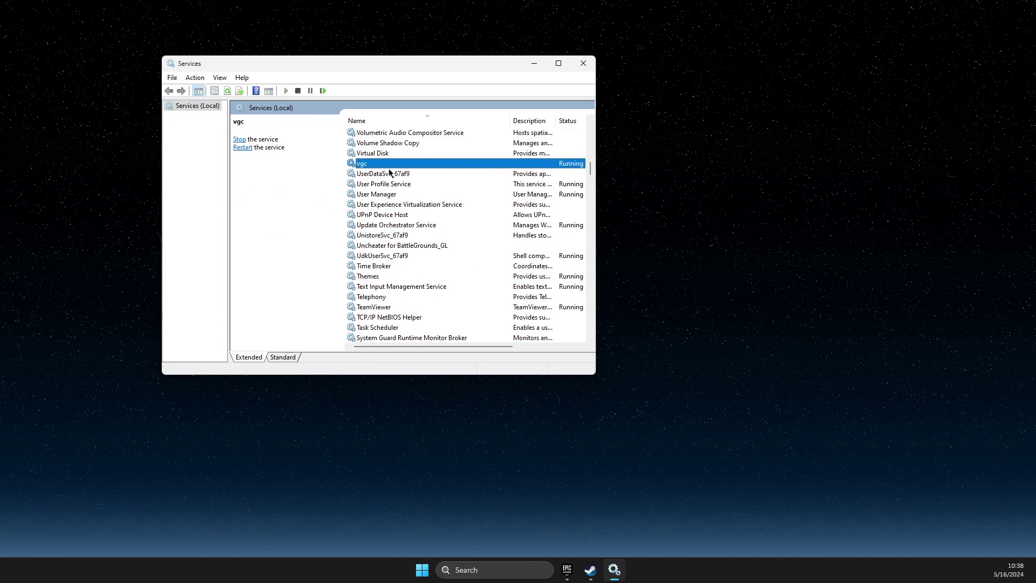
- Confirm vgc's startup type is Automatic in Properties, cancel, and reselect vgc
right_click(378, 165)
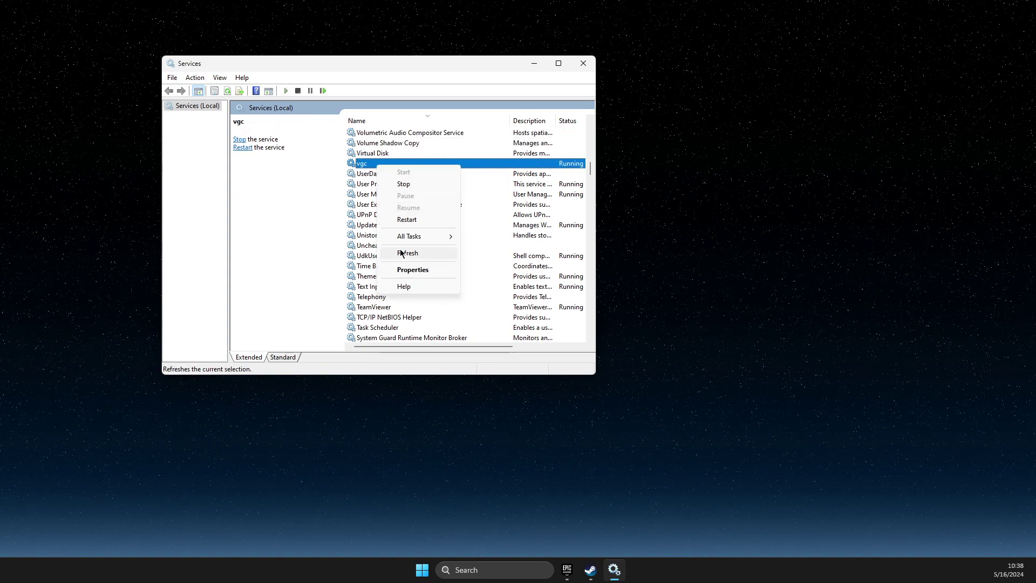
click(406, 270)
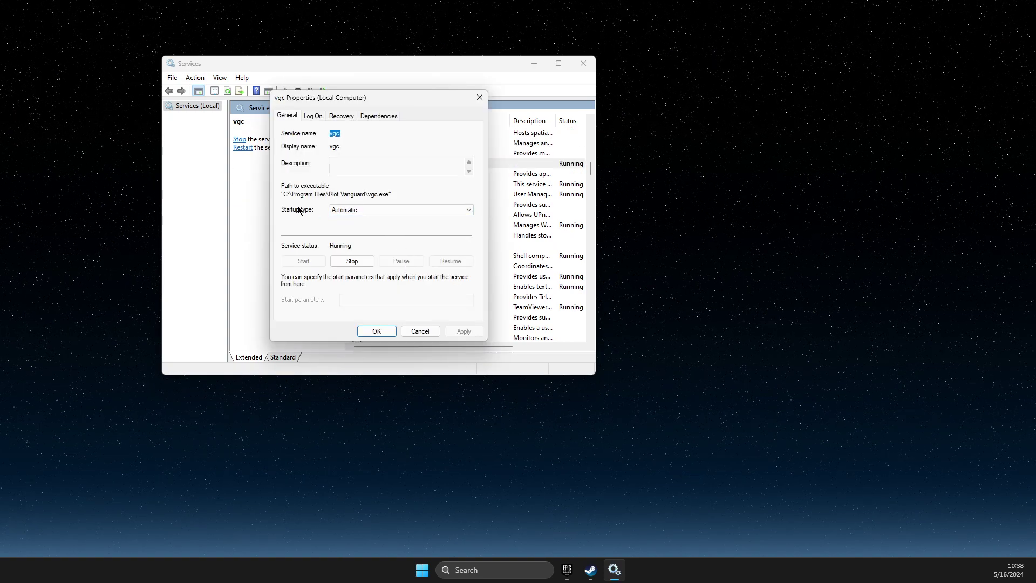
click(359, 210)
click(415, 331)
click(373, 168)
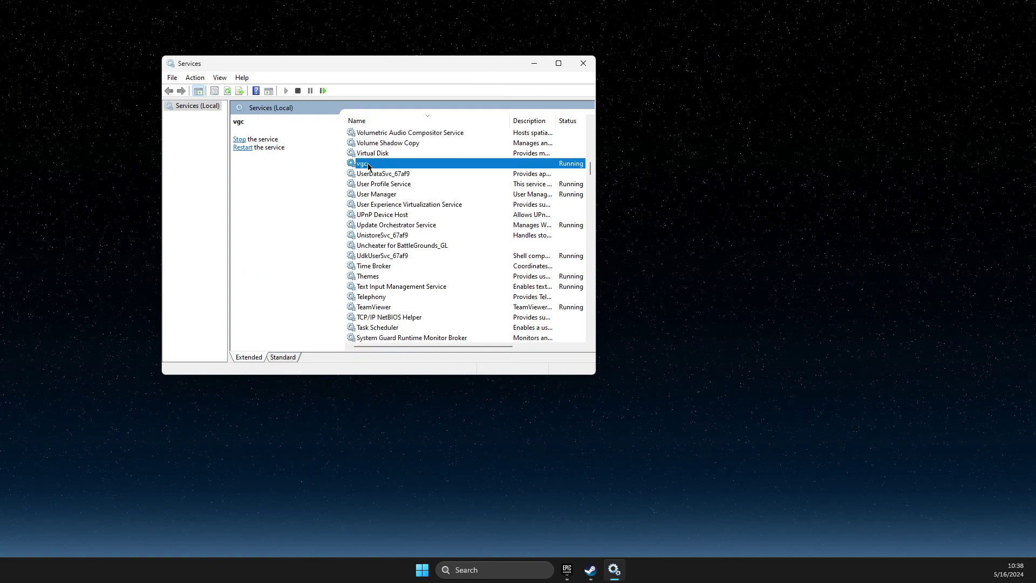
right_click(369, 167)
mouse_move(400, 235)
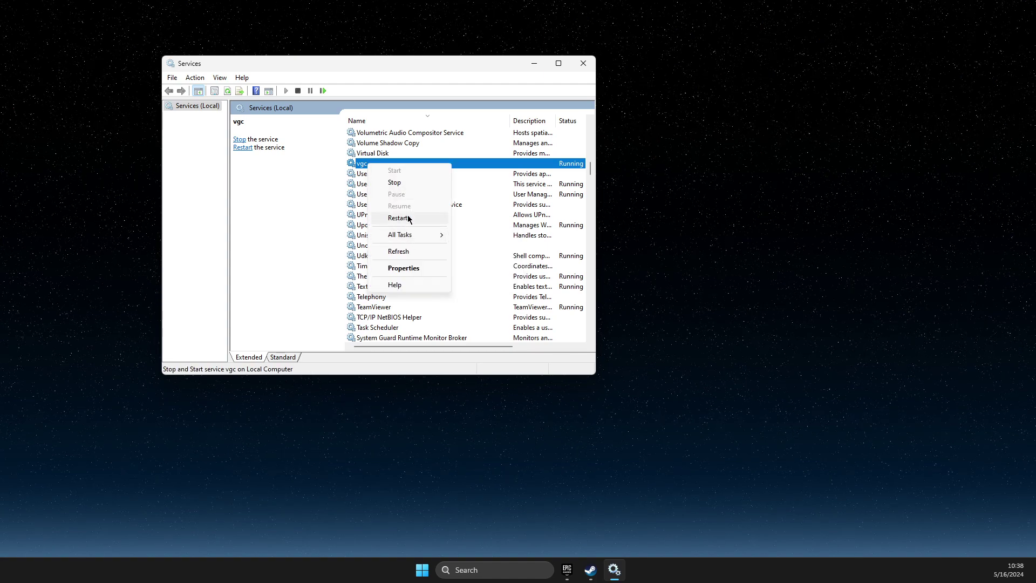
- Close Services and flush the DNS cache in an administrator Command Prompt
click(583, 65)
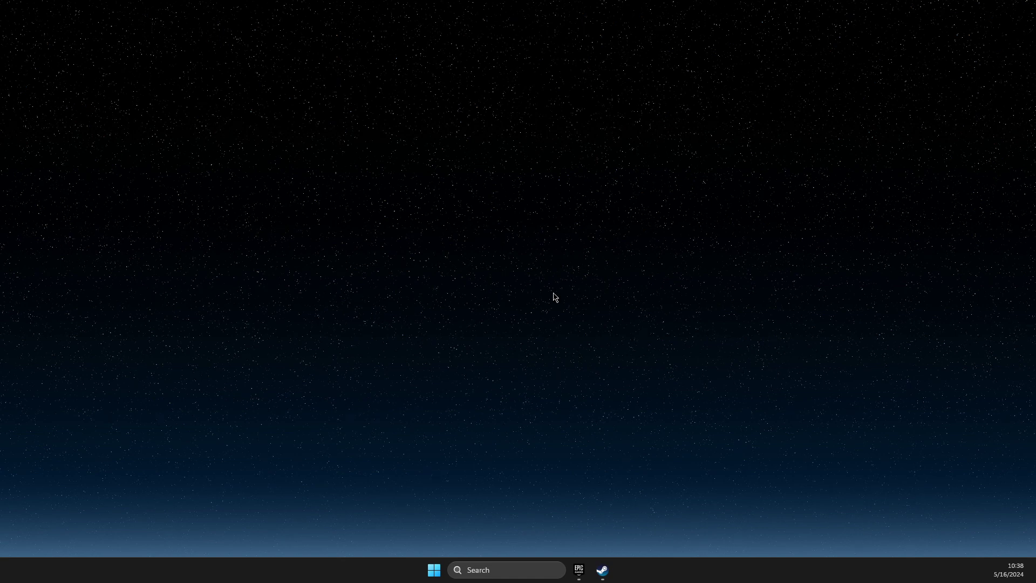
click(489, 572)
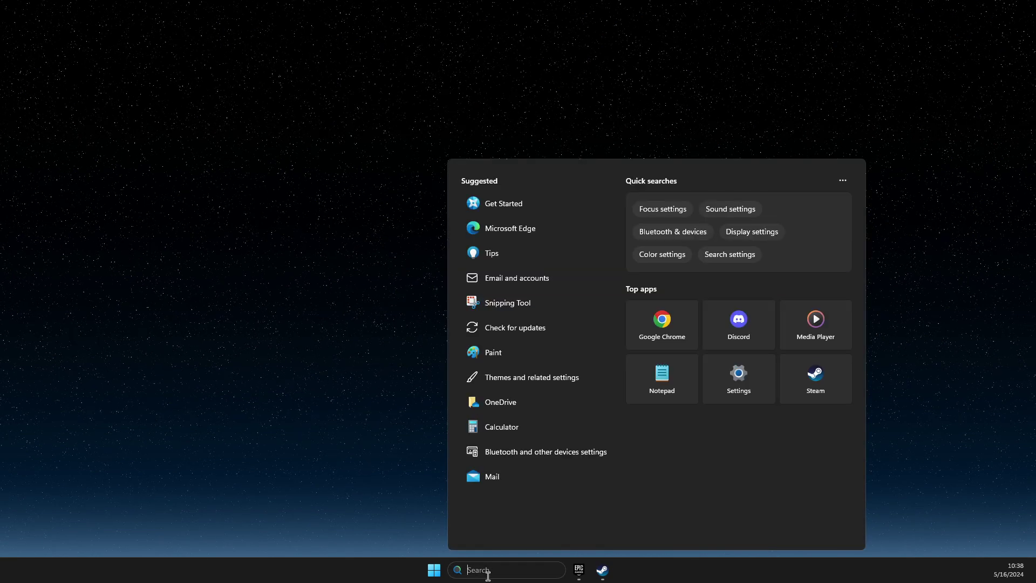
text(cmd)
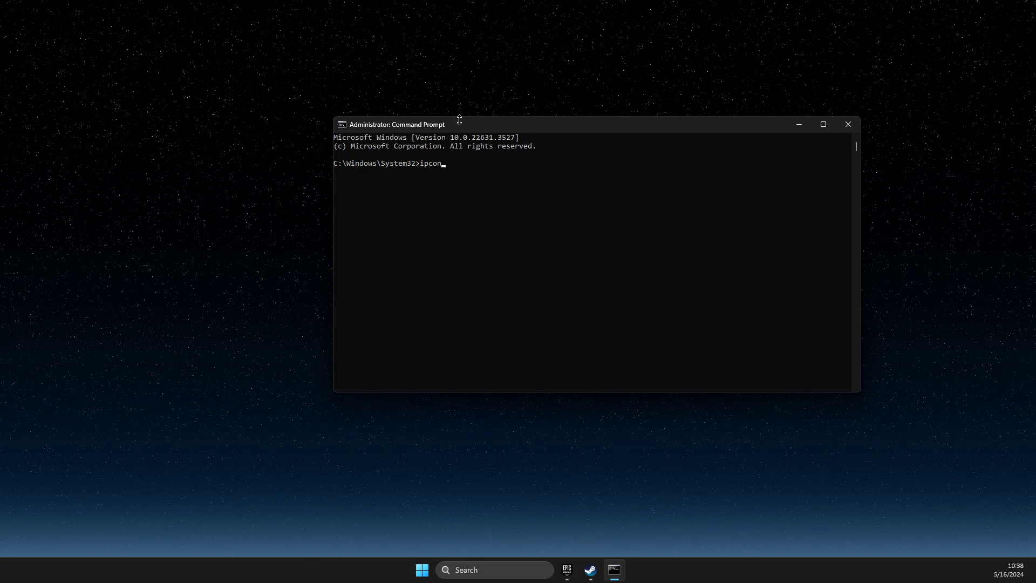
text(flushdns)
key(Return)
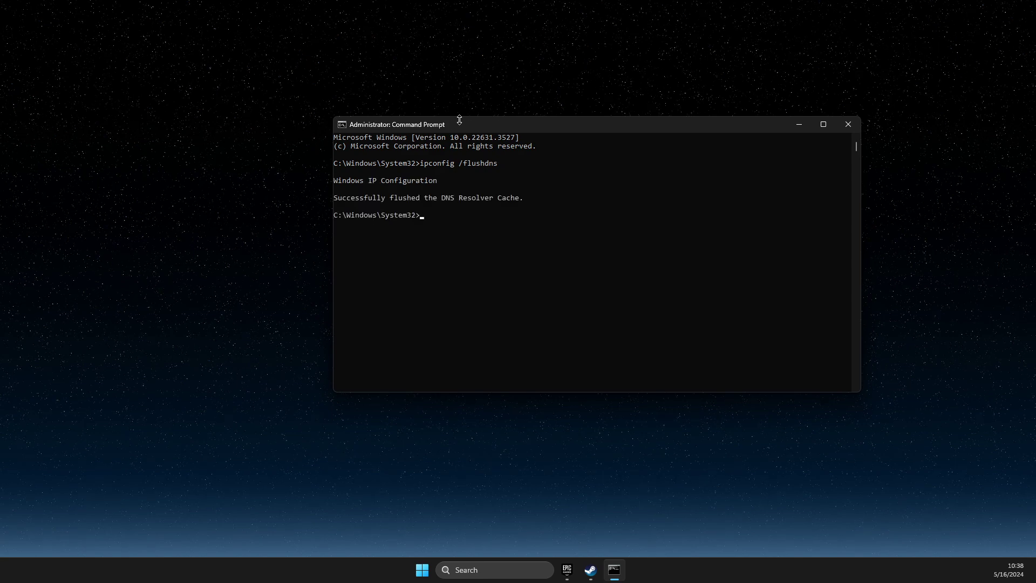
- Reset the Winsock catalog with netsh winsock reset and close Command Prompt
text(netsh winsock rese)
text(t)
key(Return)
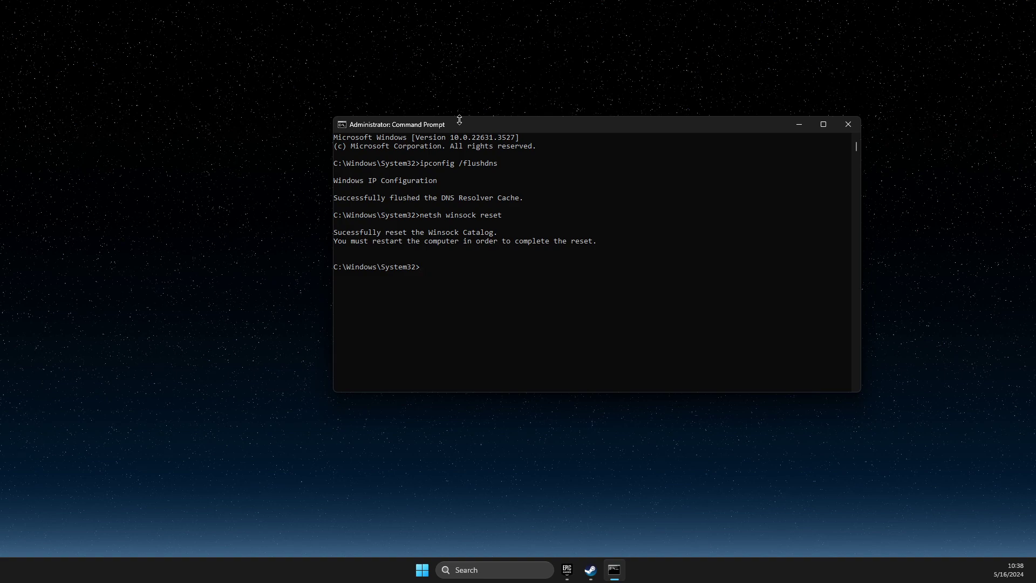
click(848, 129)
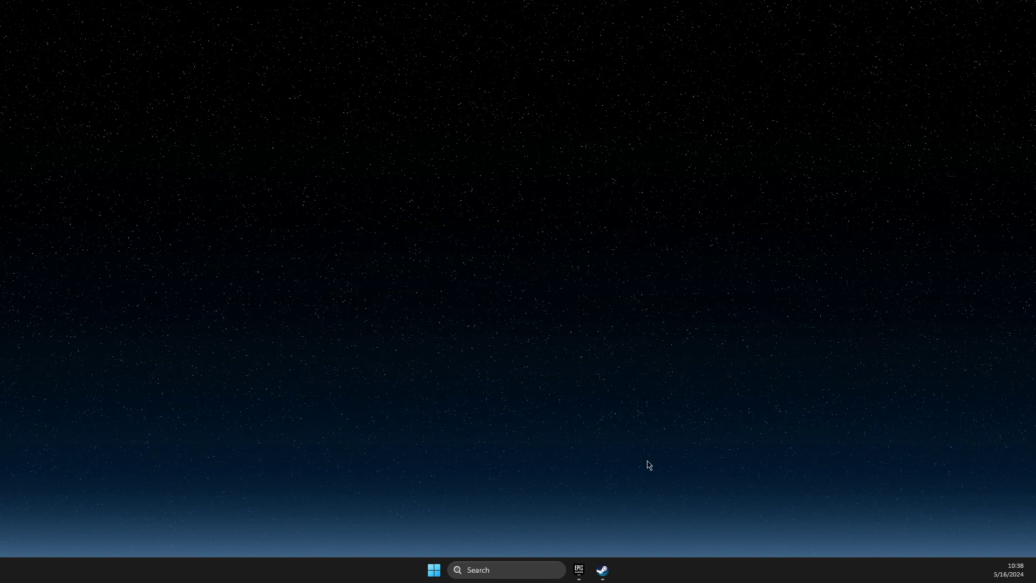
- Go to Settings > Network & internet > Advanced network settings > Network reset
click(487, 570)
text(settings)
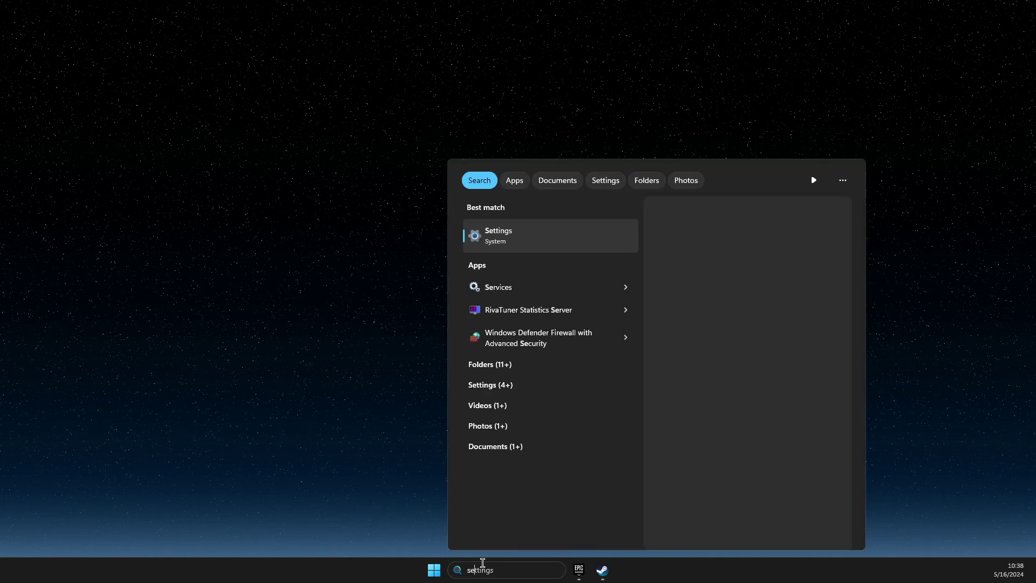
click(493, 243)
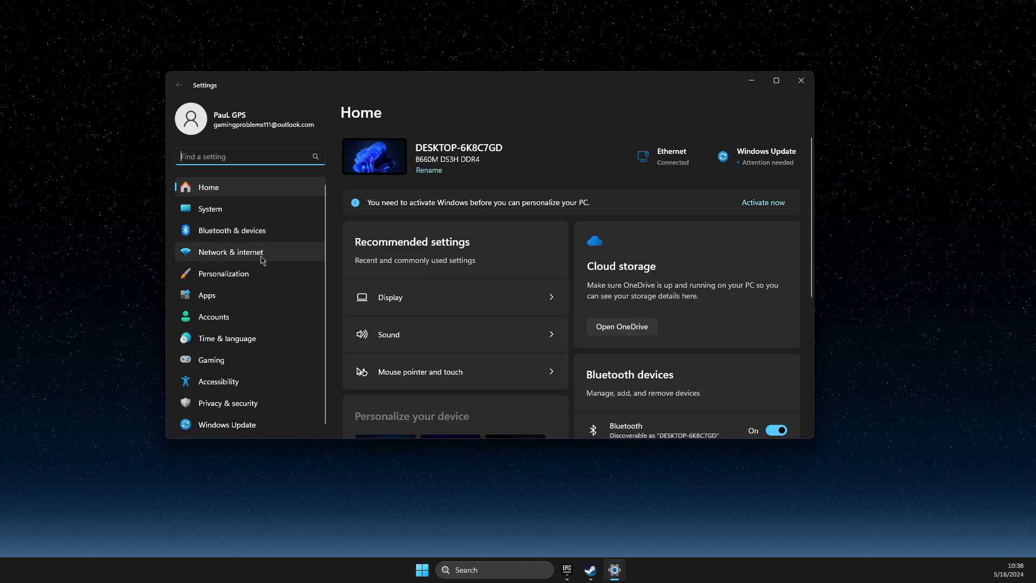
click(261, 259)
scroll(468, 304, down, 1)
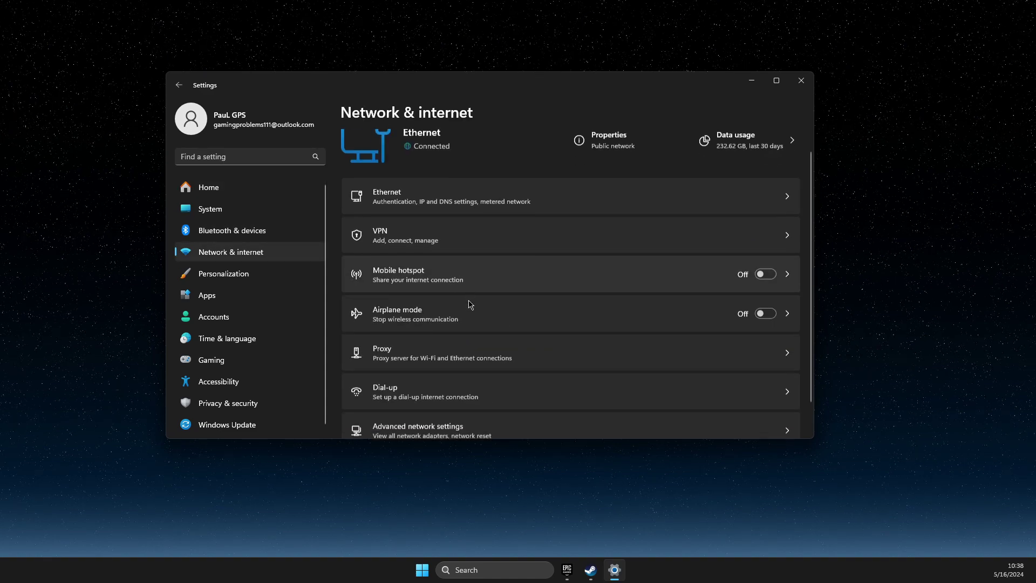
scroll(469, 305, down, 1)
click(430, 412)
scroll(461, 293, down, 1)
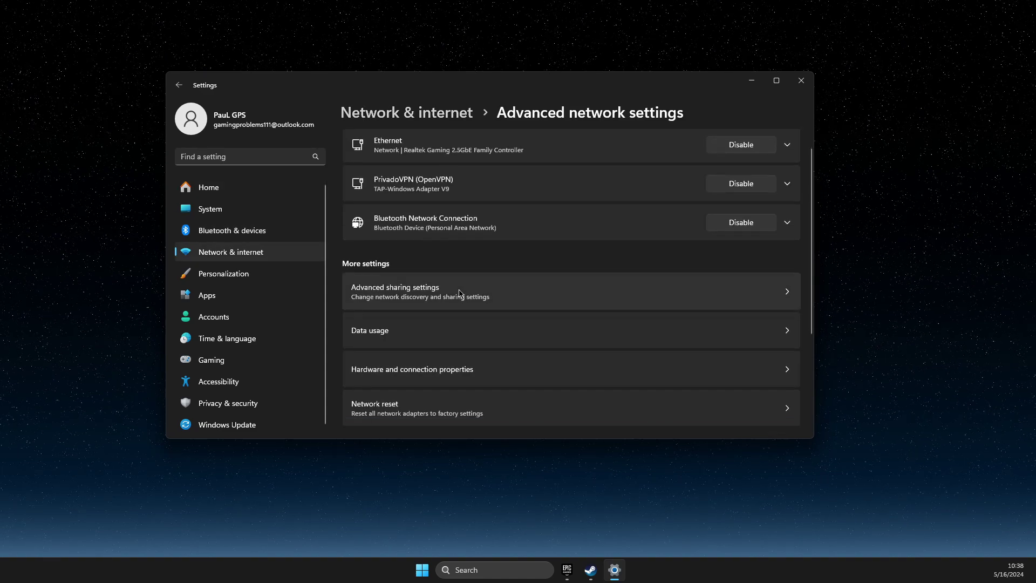
scroll(461, 293, down, 3)
click(416, 259)
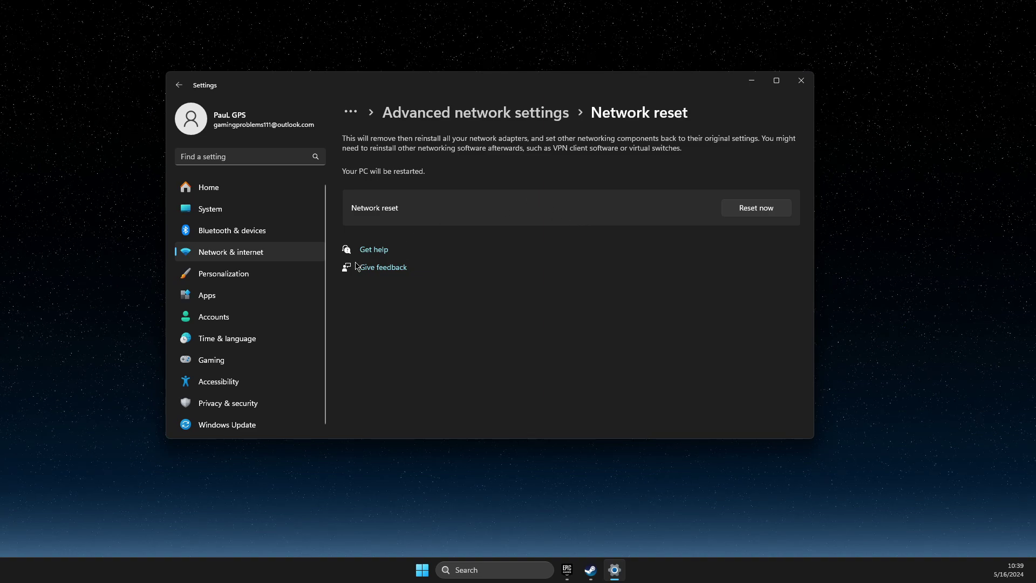
- Return to Advanced network settings and briefly view Advanced sharing settings
click(270, 257)
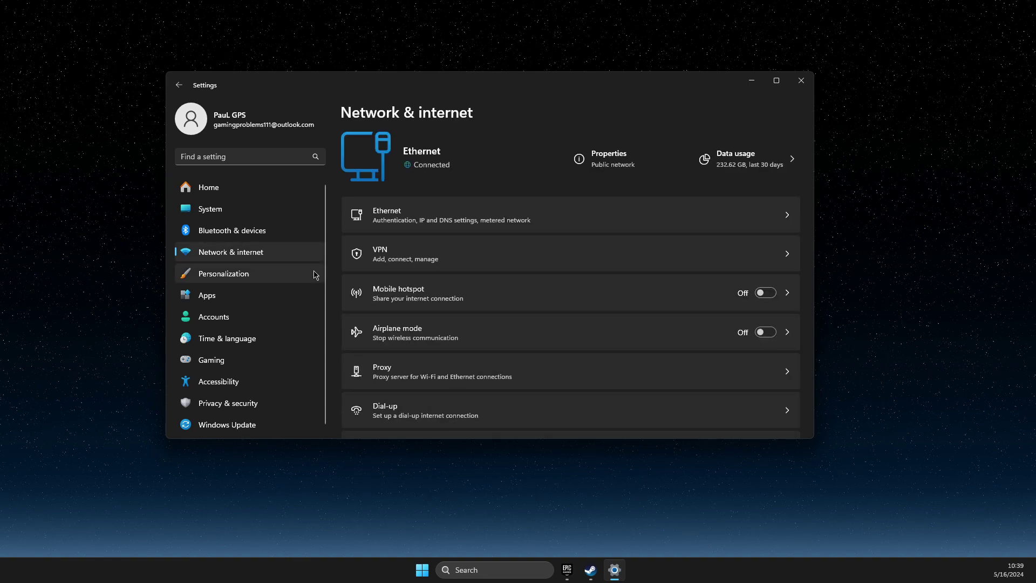
scroll(548, 291, down, 2)
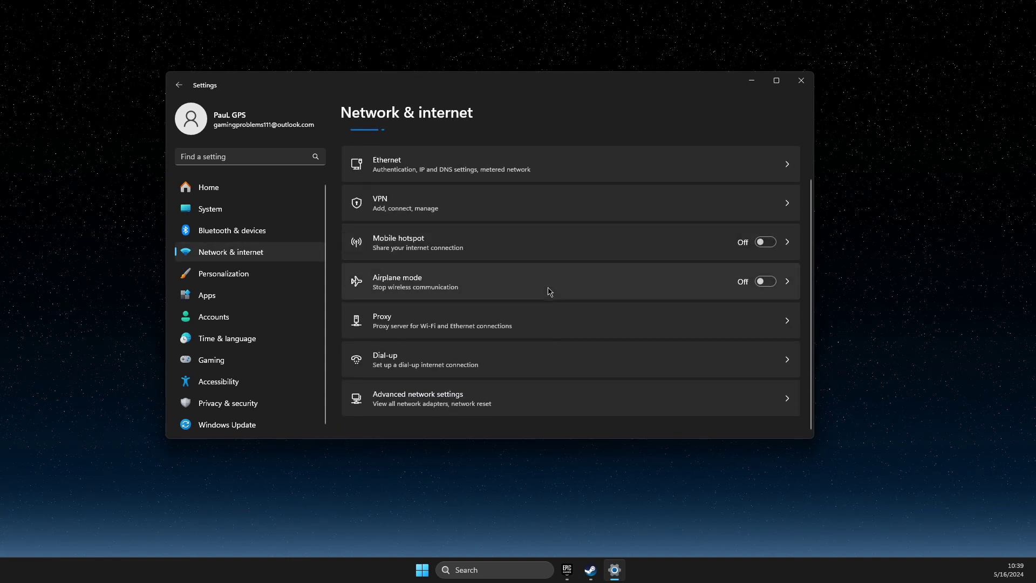
click(418, 402)
scroll(519, 324, down, 3)
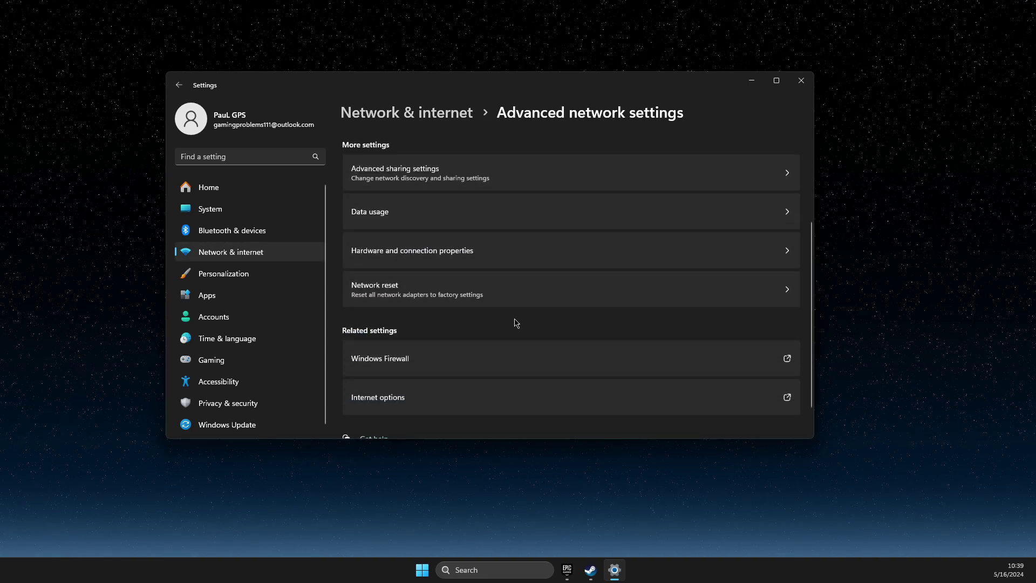
scroll(513, 317, up, 1)
click(418, 226)
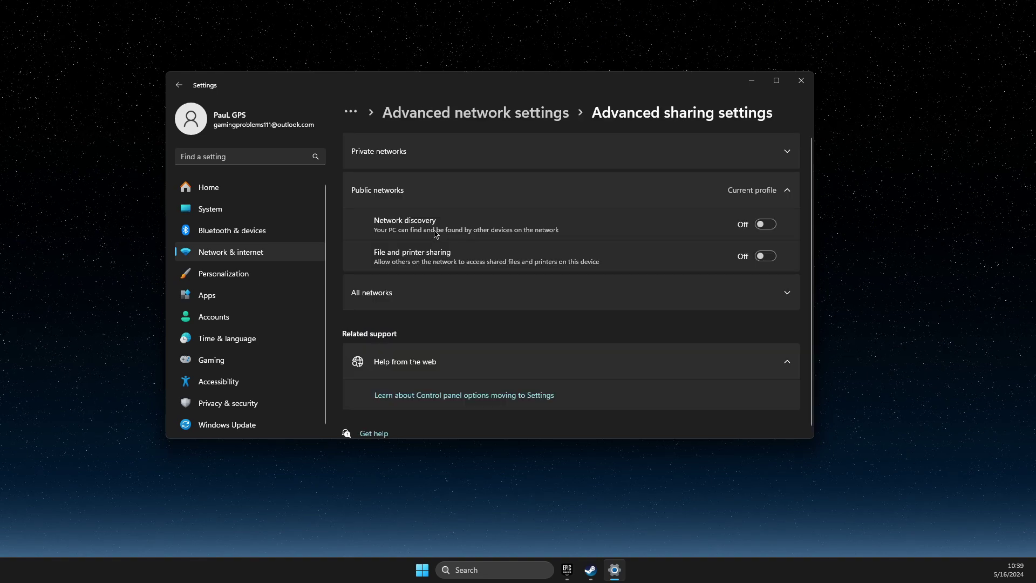
click(177, 86)
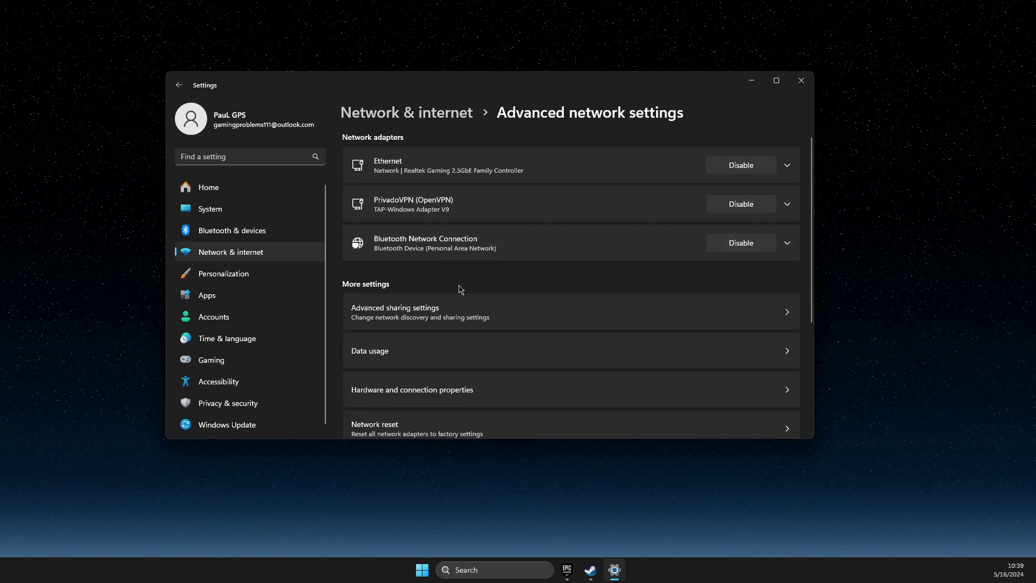
- Expand the Ethernet adapter entry to show media state, bytes and link speed
scroll(460, 292, down, 3)
scroll(467, 300, up, 1)
scroll(471, 299, up, 2)
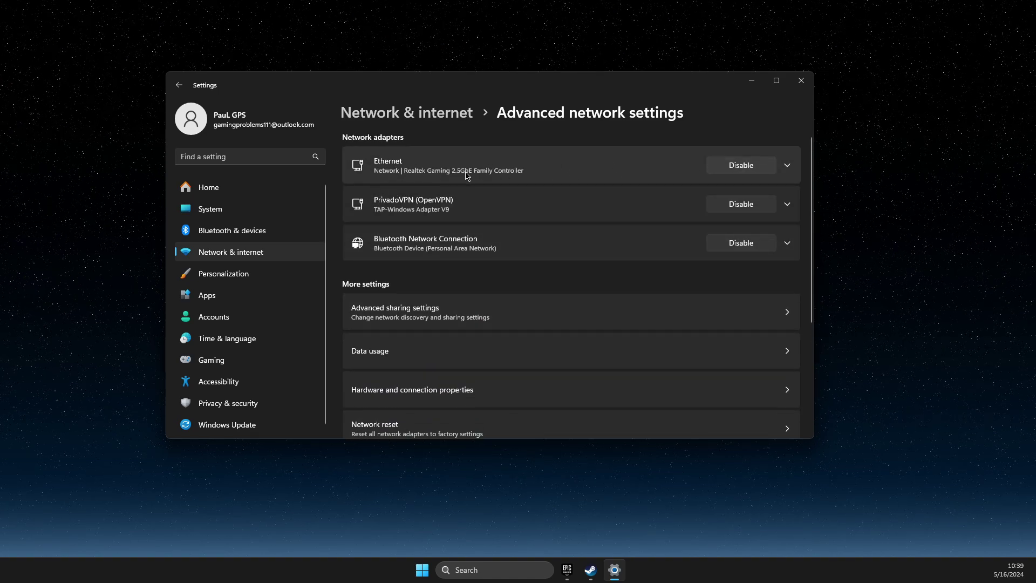
click(789, 167)
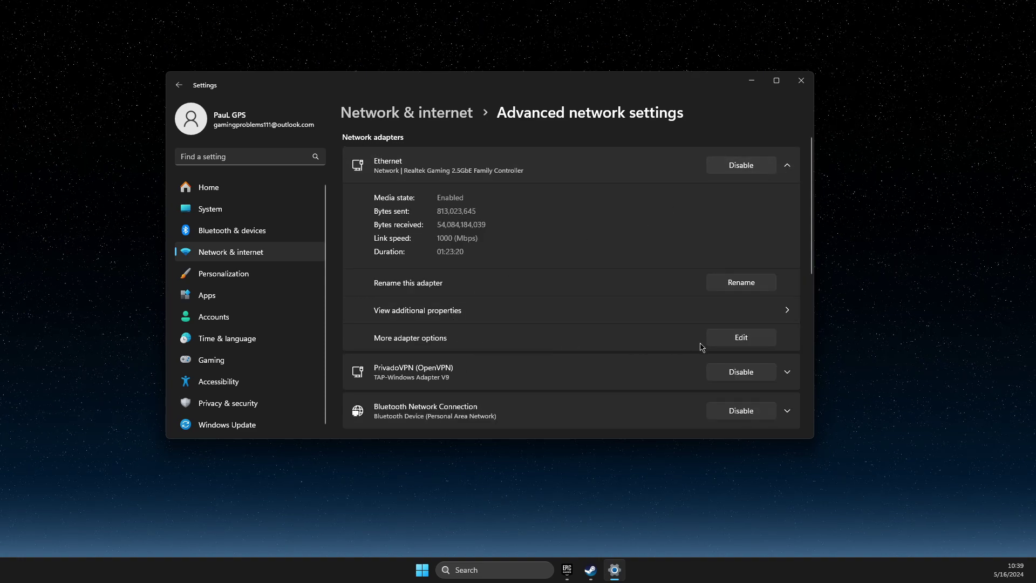
- Verify Ethernet IPv4 DNS is 8.8.8.8 and 8.8.4.4, then close all dialogs and Settings
click(724, 340)
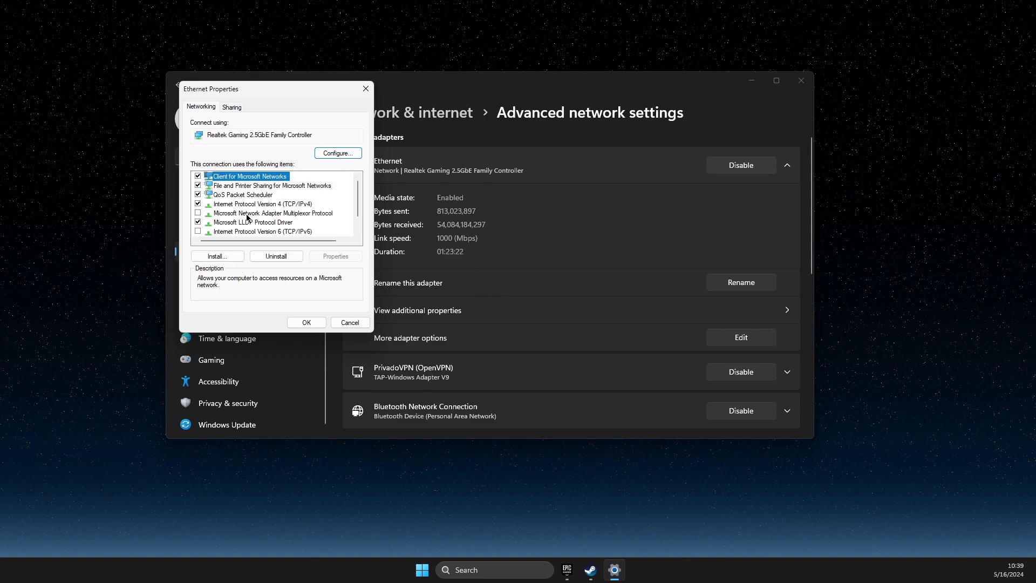
double_click(232, 205)
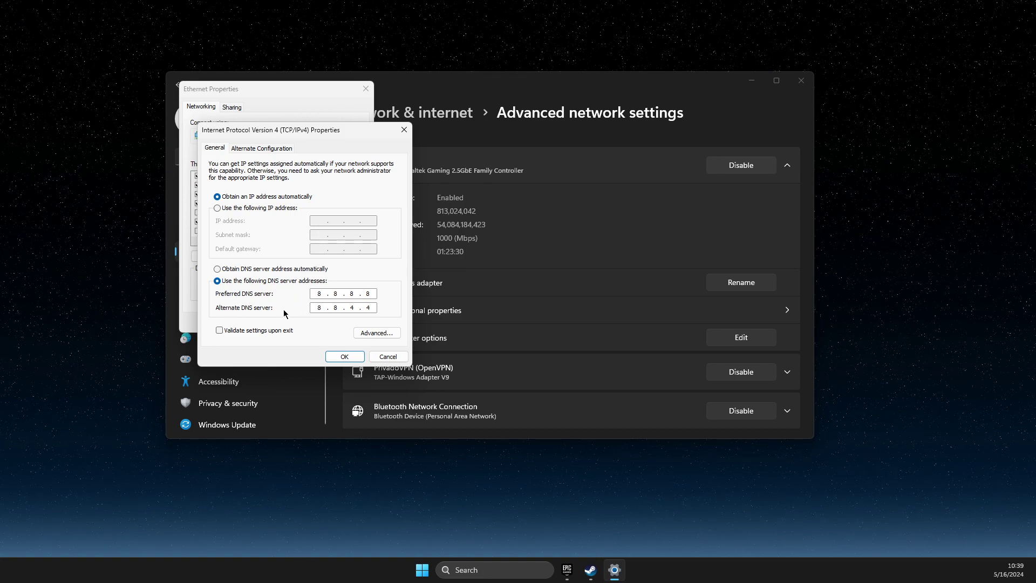
click(376, 356)
click(365, 89)
click(800, 81)
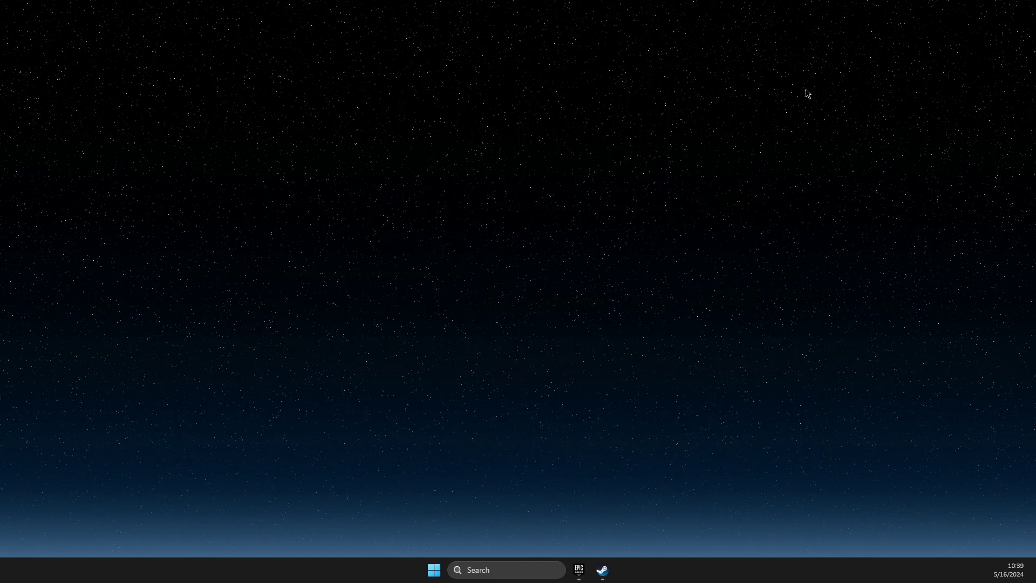